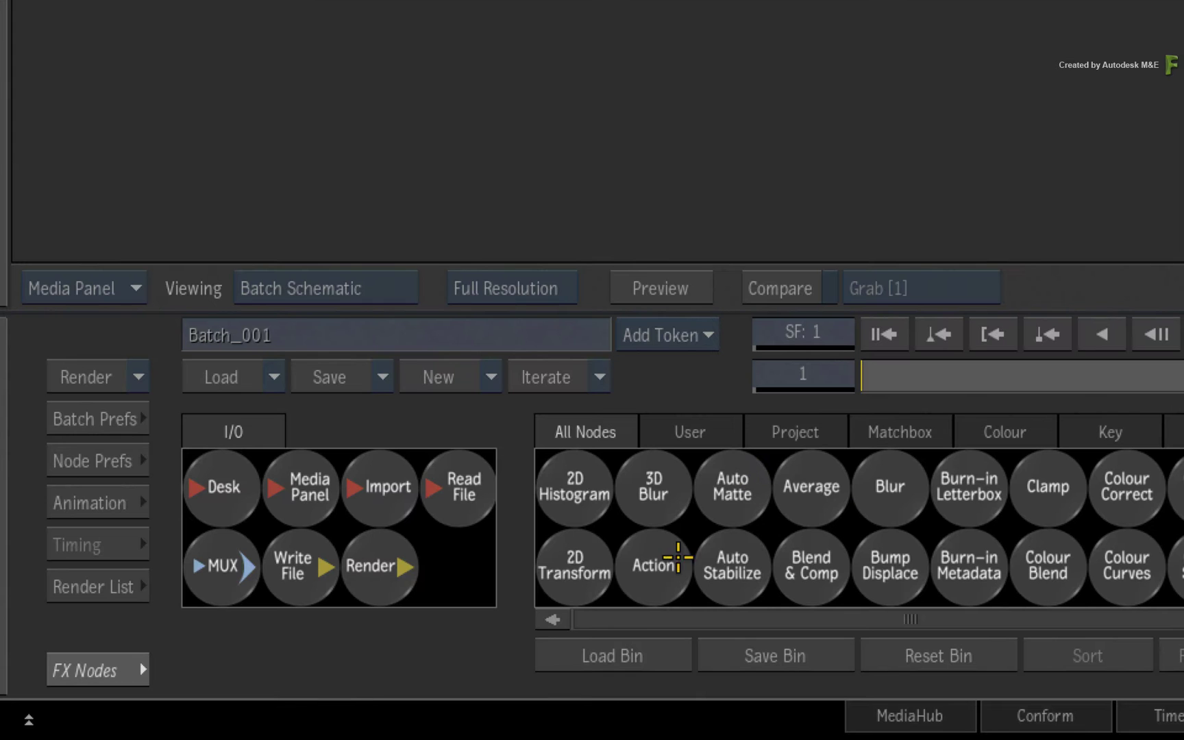
- Add the action70 Action node to the batch and open it in 2-Up schematic-and-viewer layout
drag(333, 649, 319, 509)
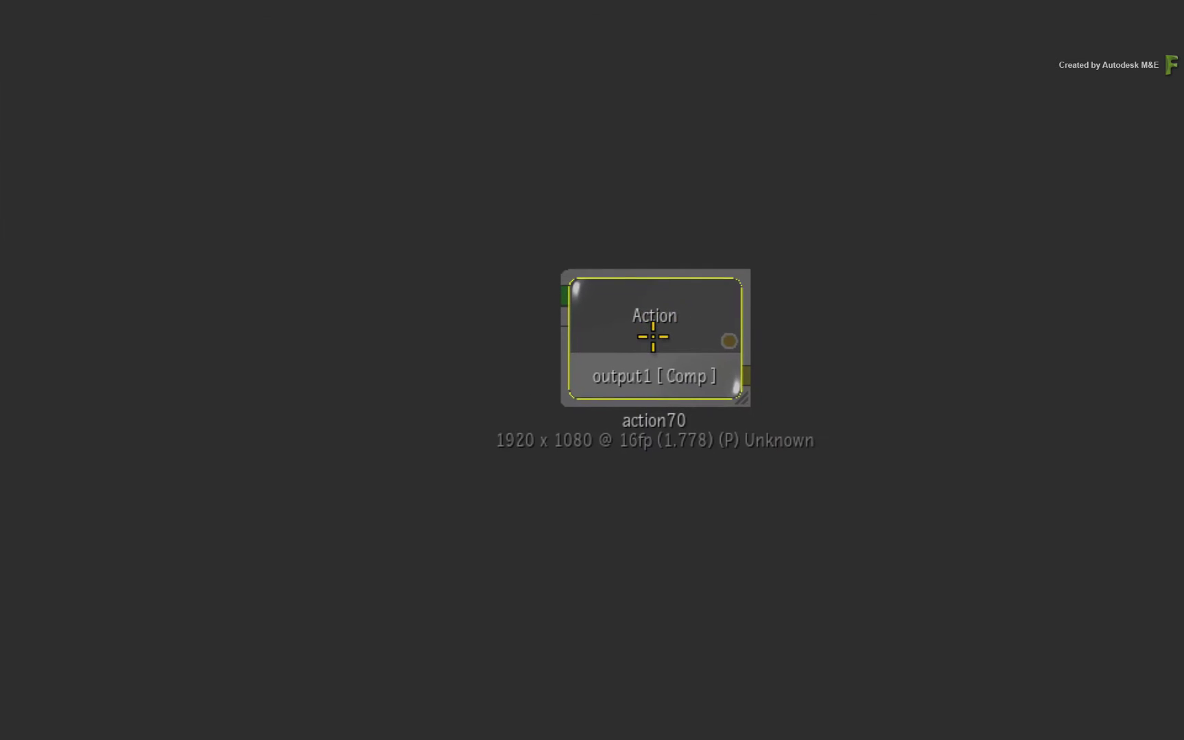
drag(639, 278, 668, 341)
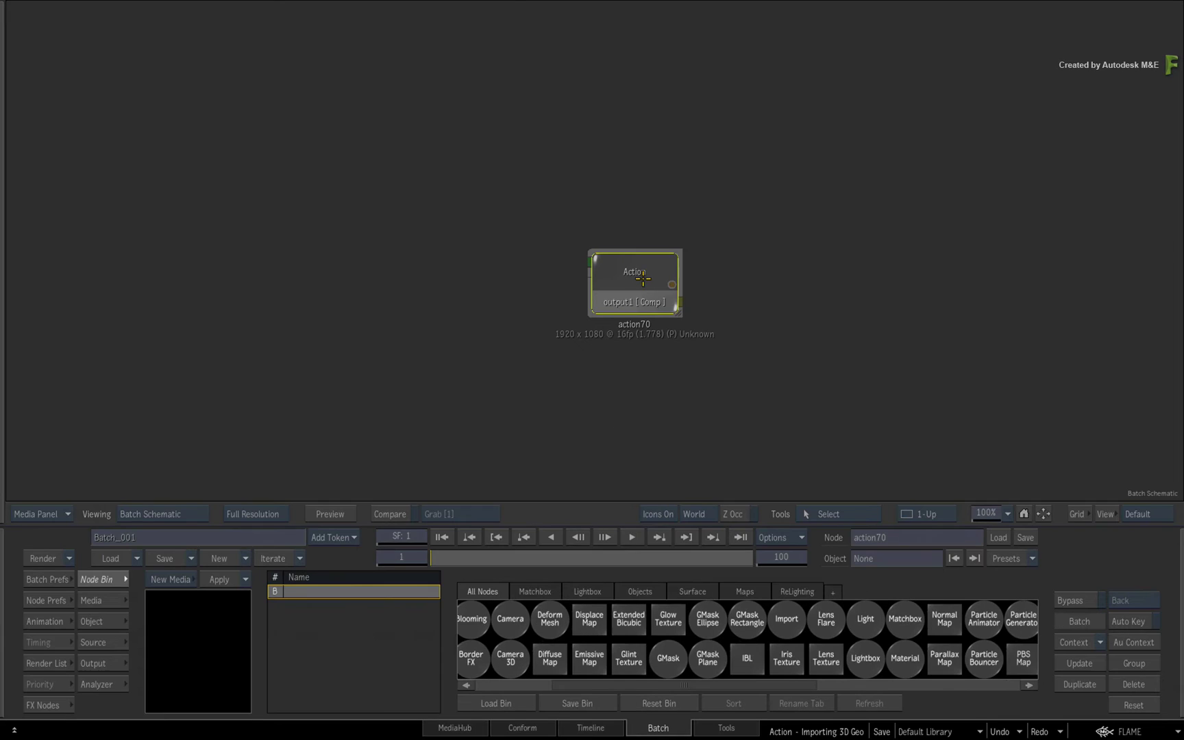
double_click(625, 297)
key(alt+2)
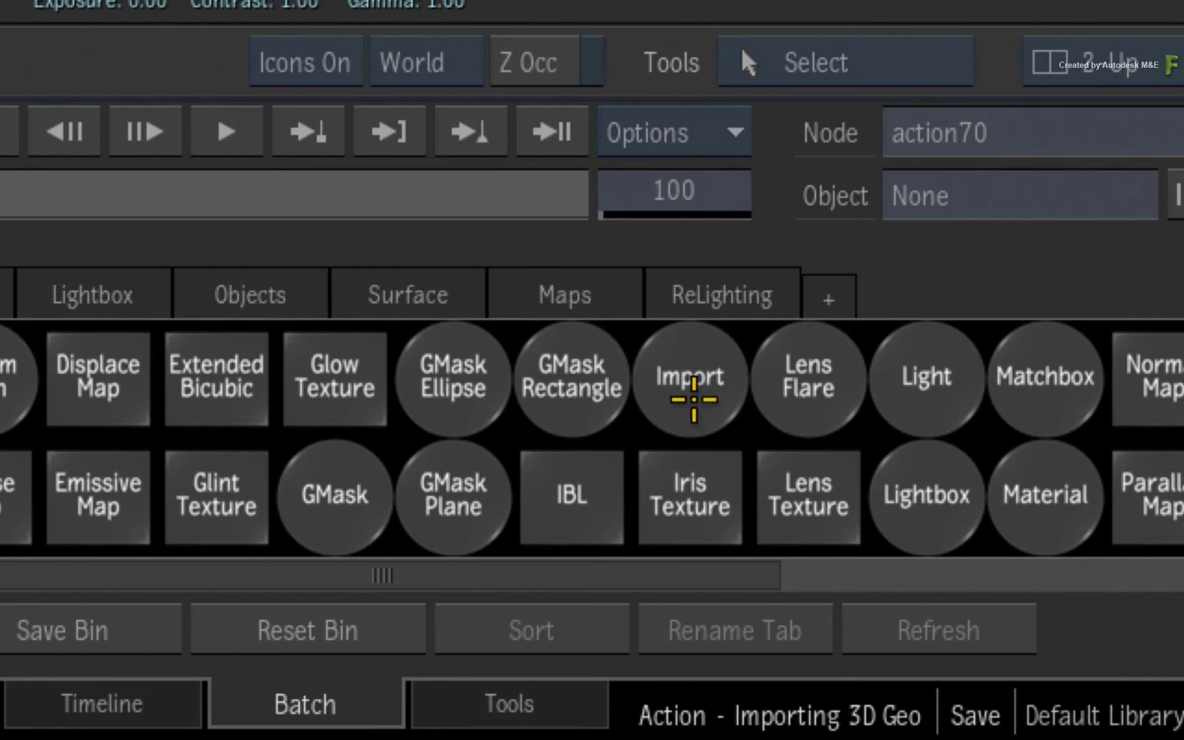
- Add an Import node to the Action schematic, bringing up the FBX import browser
mouse_move(695, 401)
mouse_down()
mouse_move(718, 238)
mouse_move(330, 621)
mouse_up()
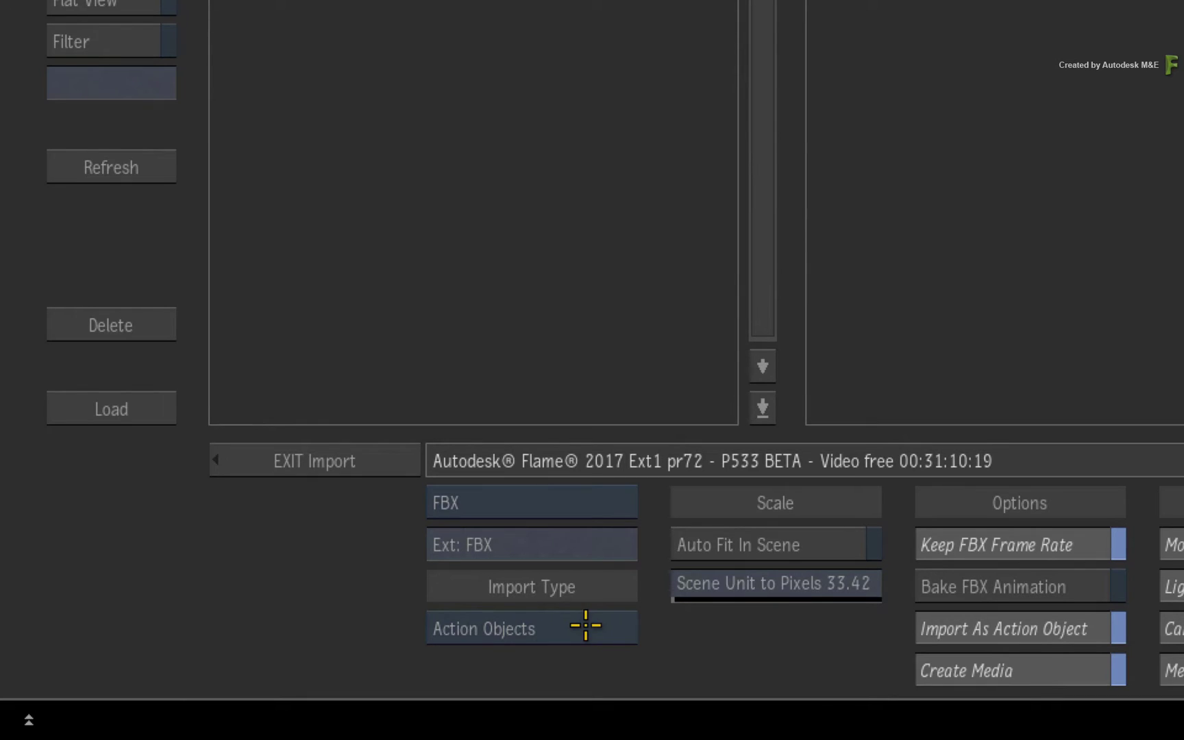
- Set the import type to Read File and format to FBX, and enable Auto Fit In Scene
click(591, 626)
click(589, 592)
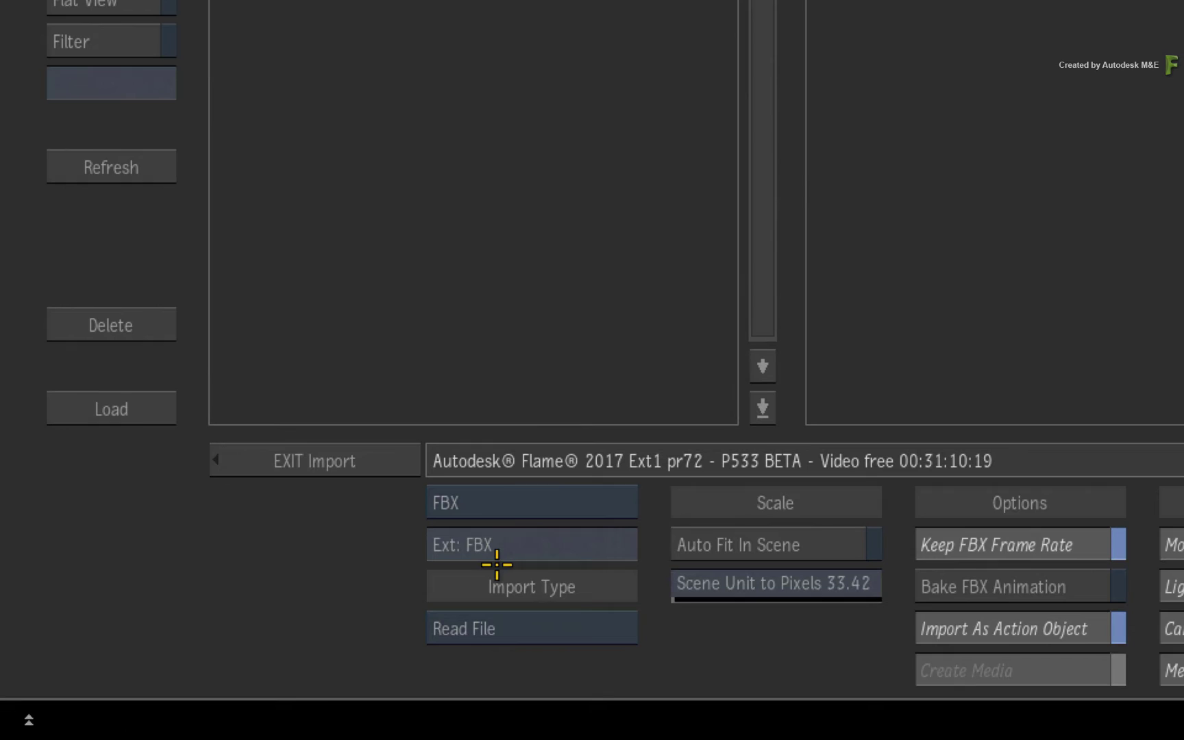
click(505, 503)
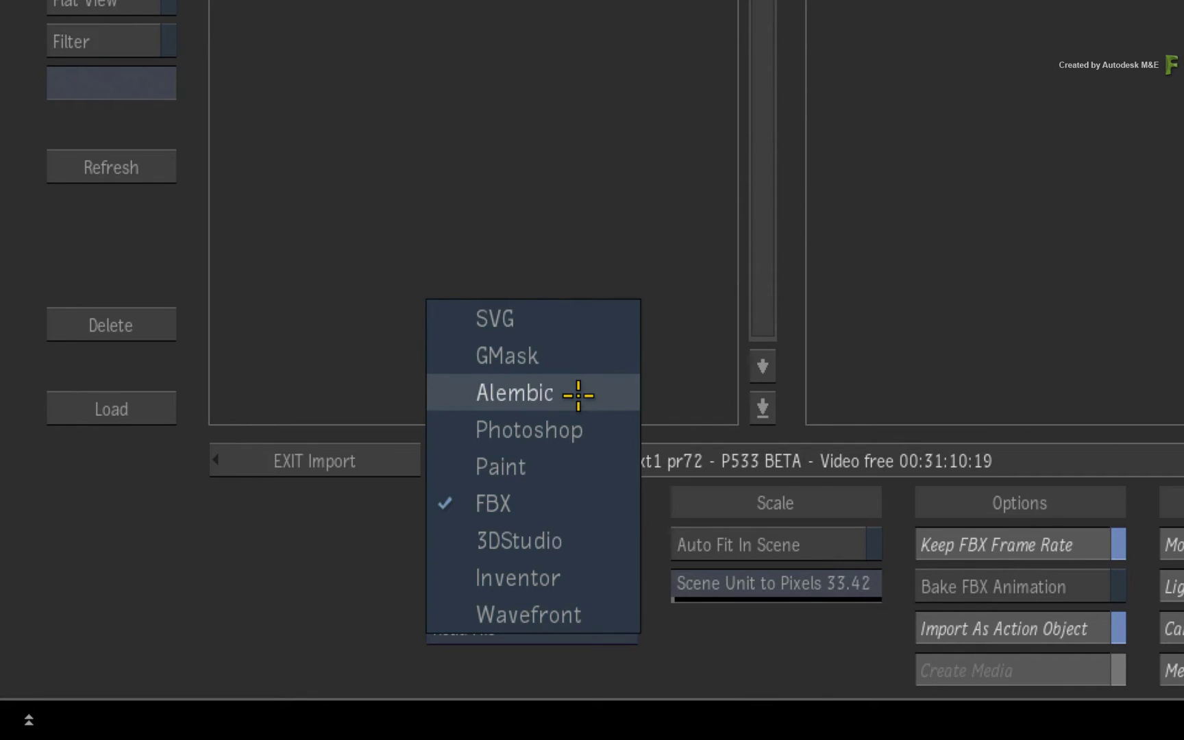
click(565, 503)
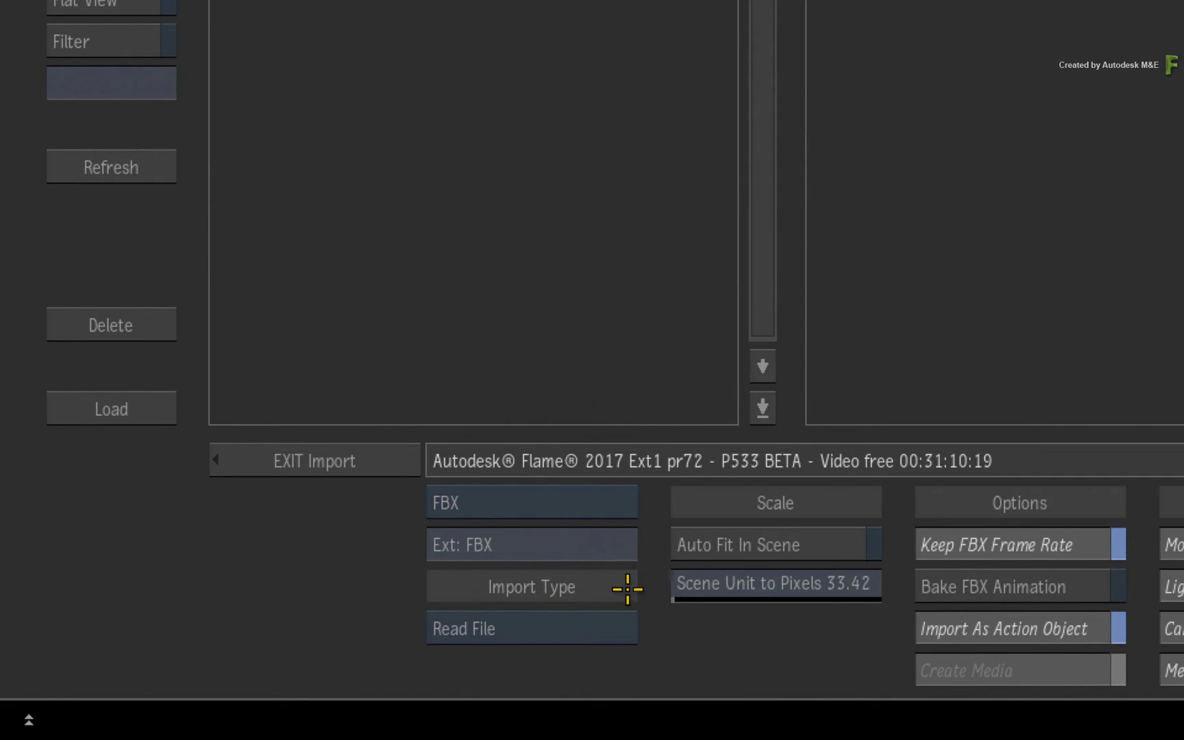
click(784, 542)
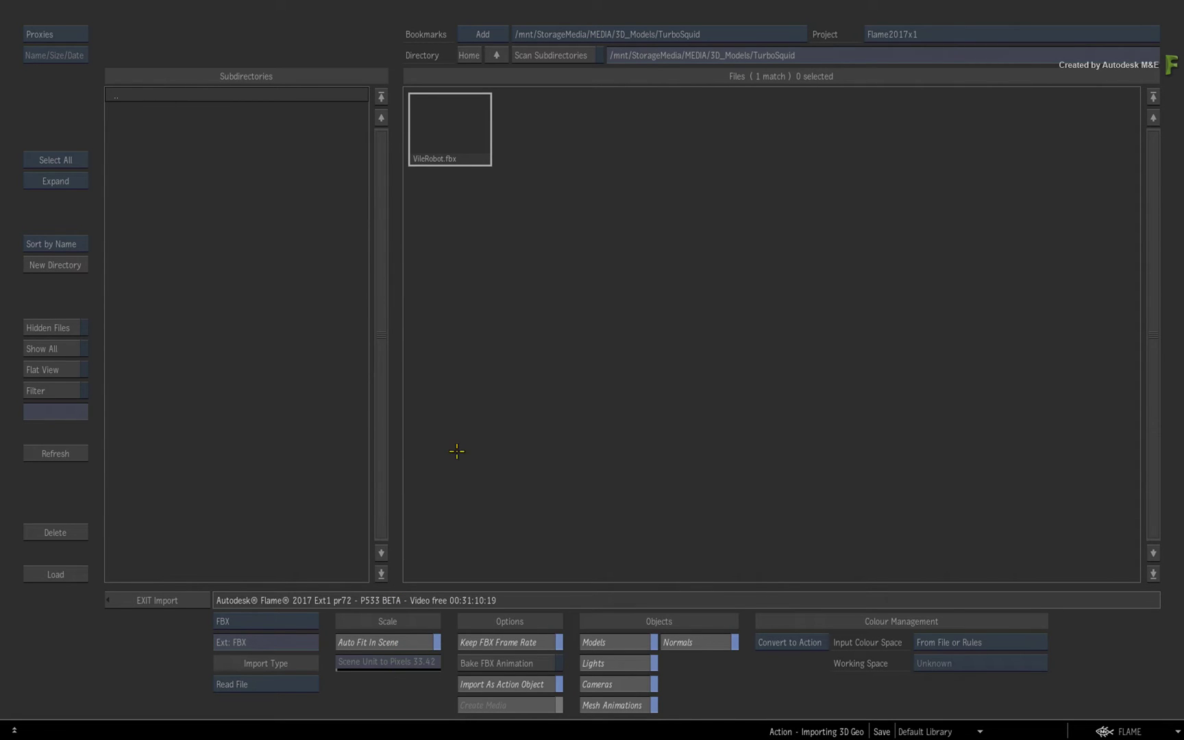
- Load VileRobot.fbx into Action and tumble the viewport around the robot
click(458, 106)
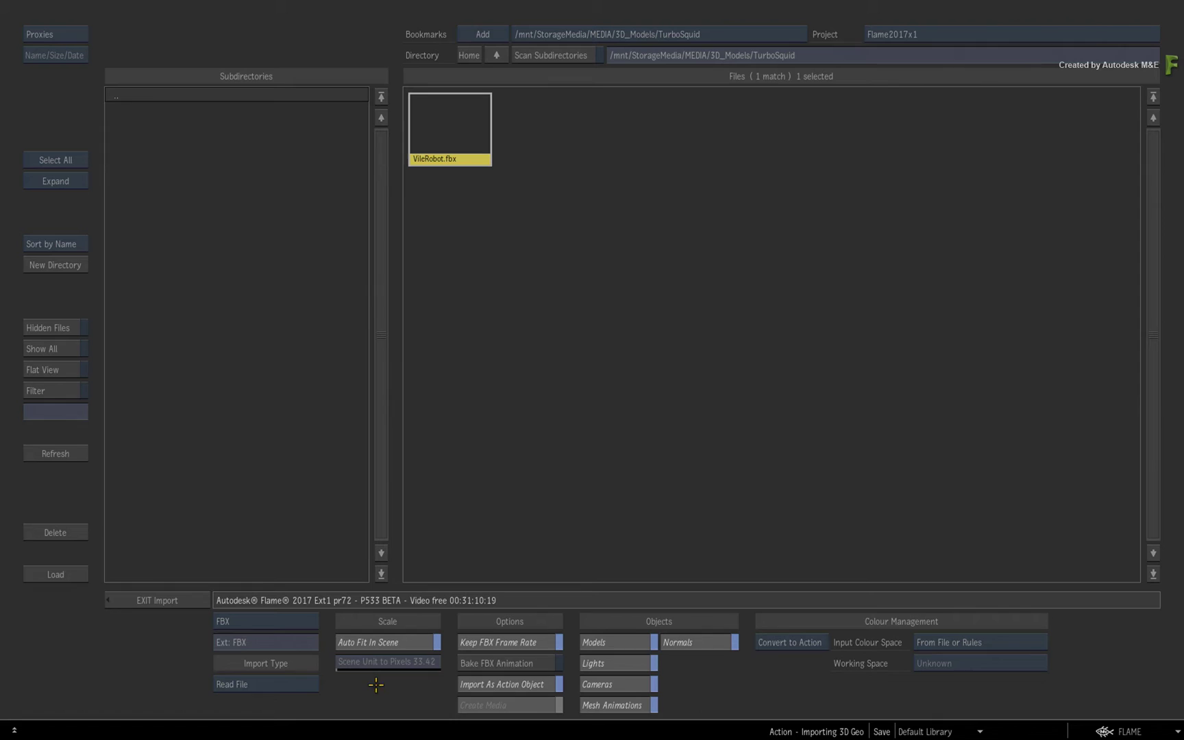
click(48, 573)
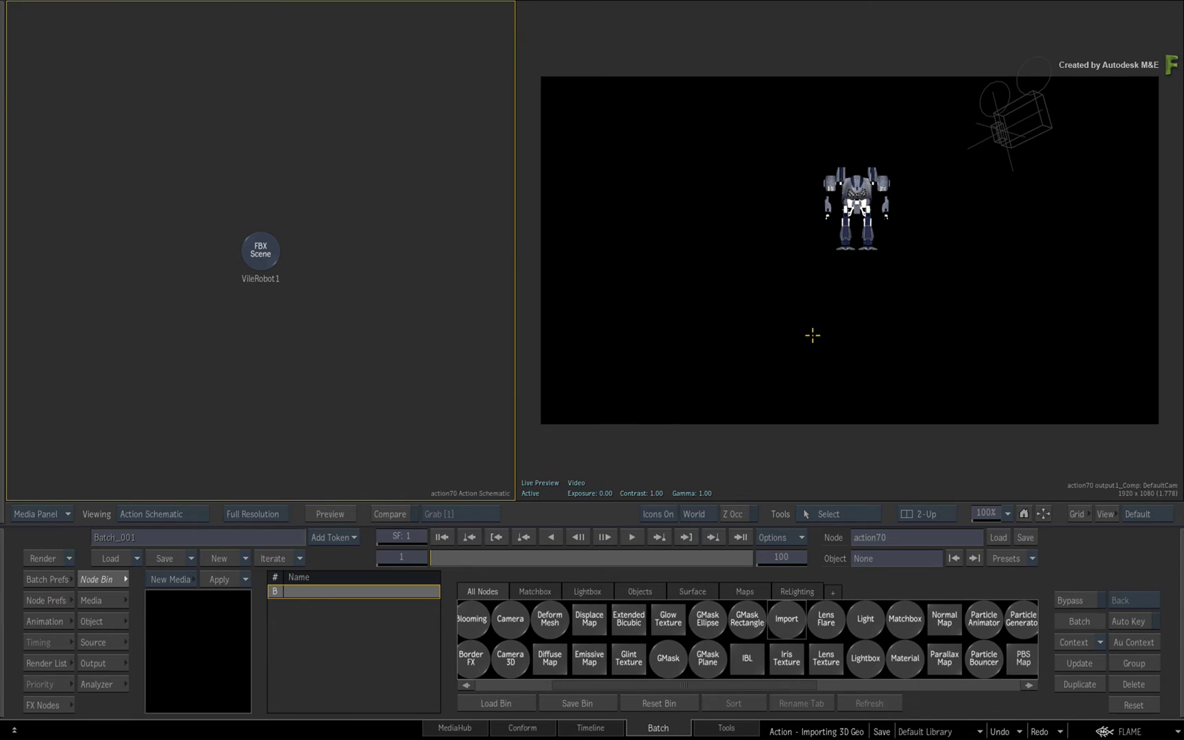
click(811, 336)
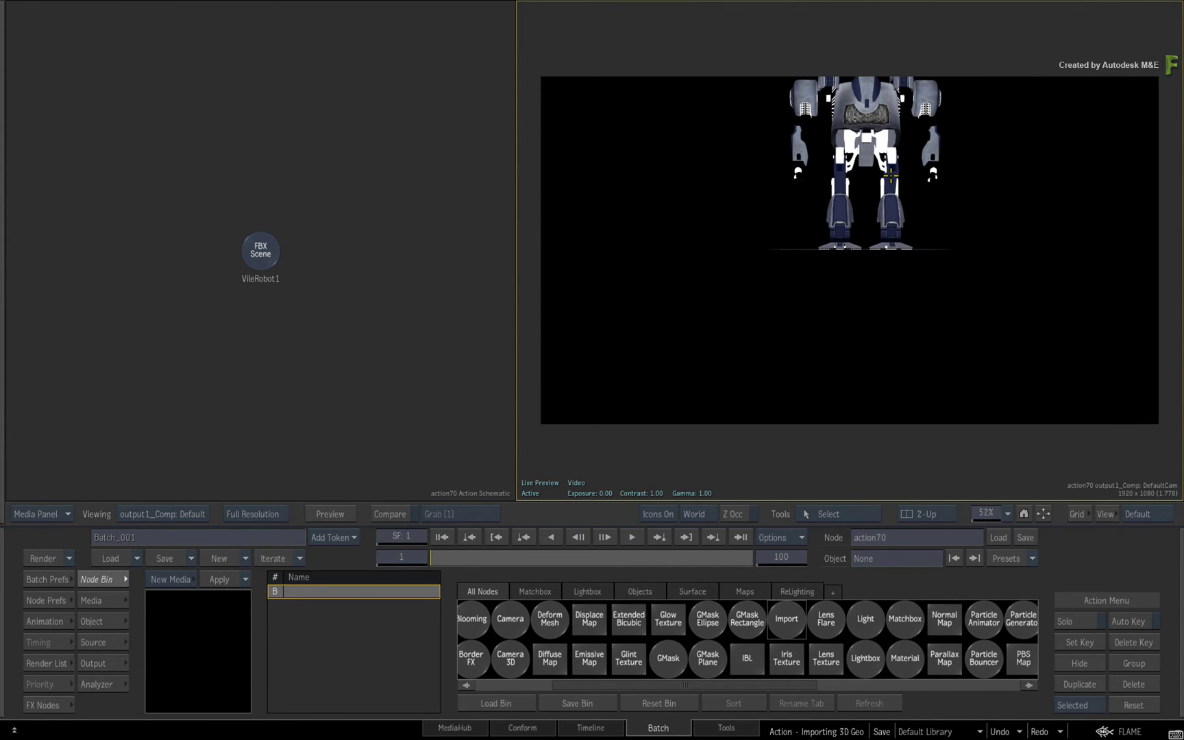
mouse_move(884, 183)
mouse_down()
mouse_move(931, 192)
mouse_move(912, 288)
mouse_up()
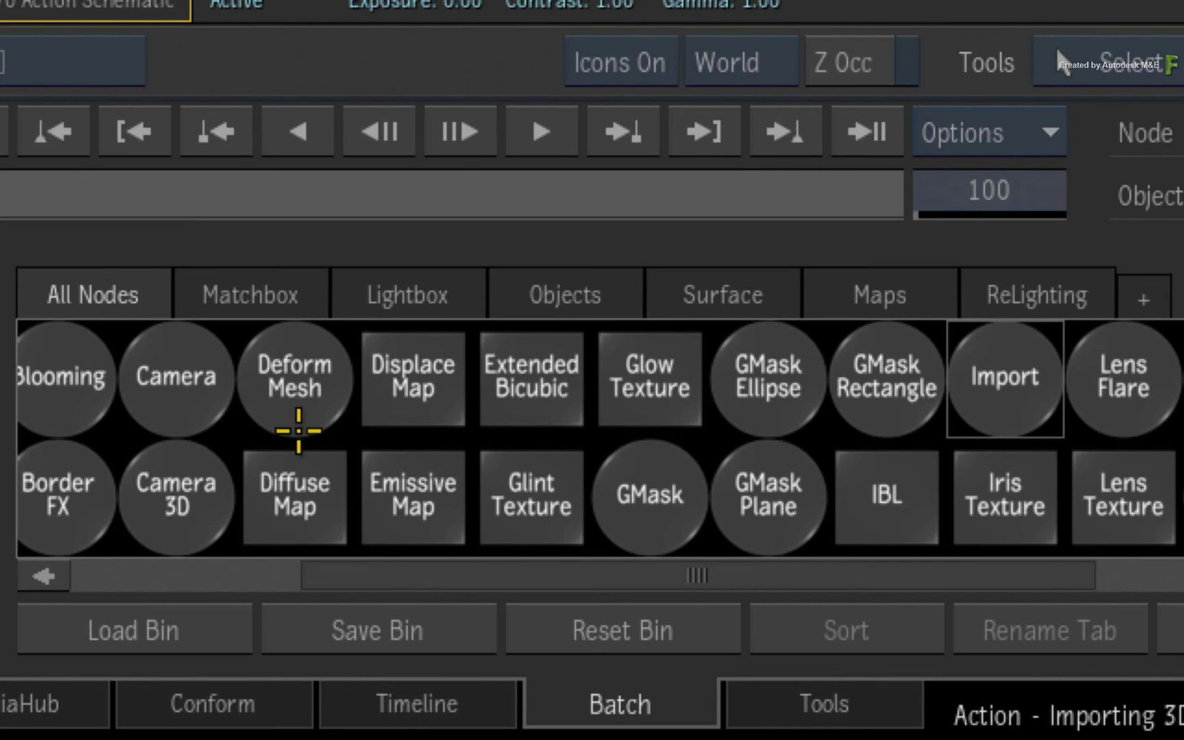
- Add an ibl1 image-based light from the Maps nodes and raise its Gain to about 222
click(884, 296)
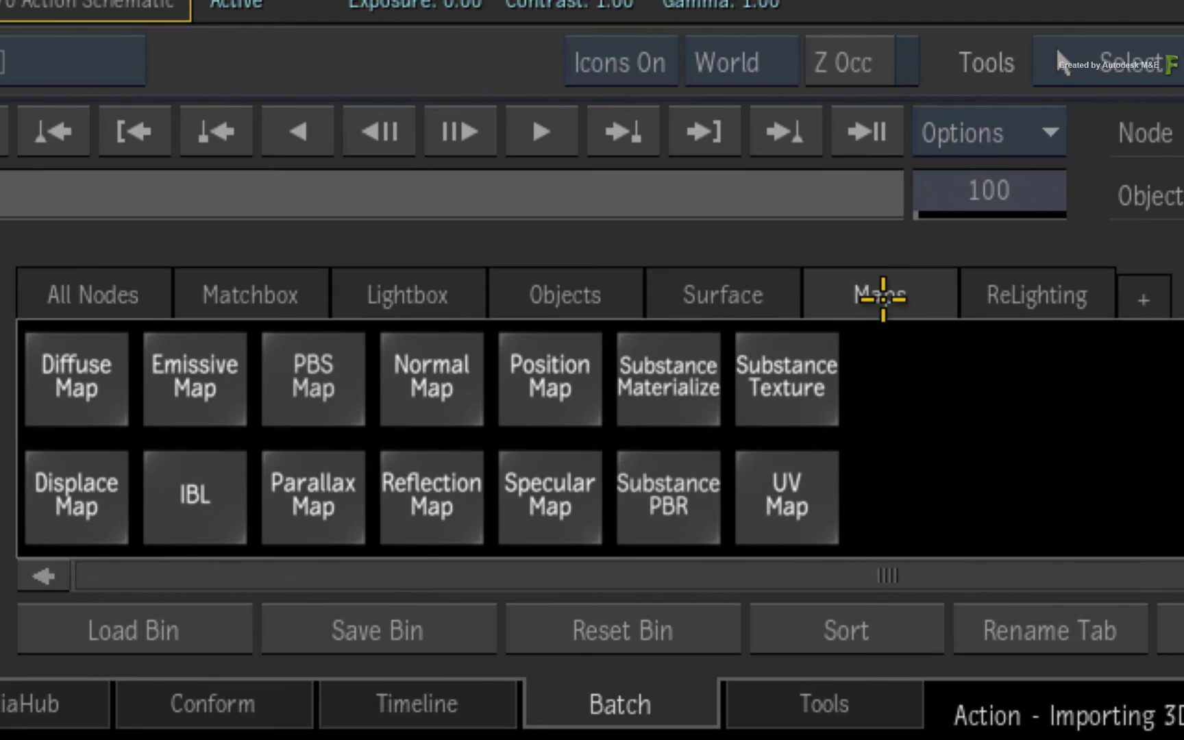
drag(190, 483, 102, 431)
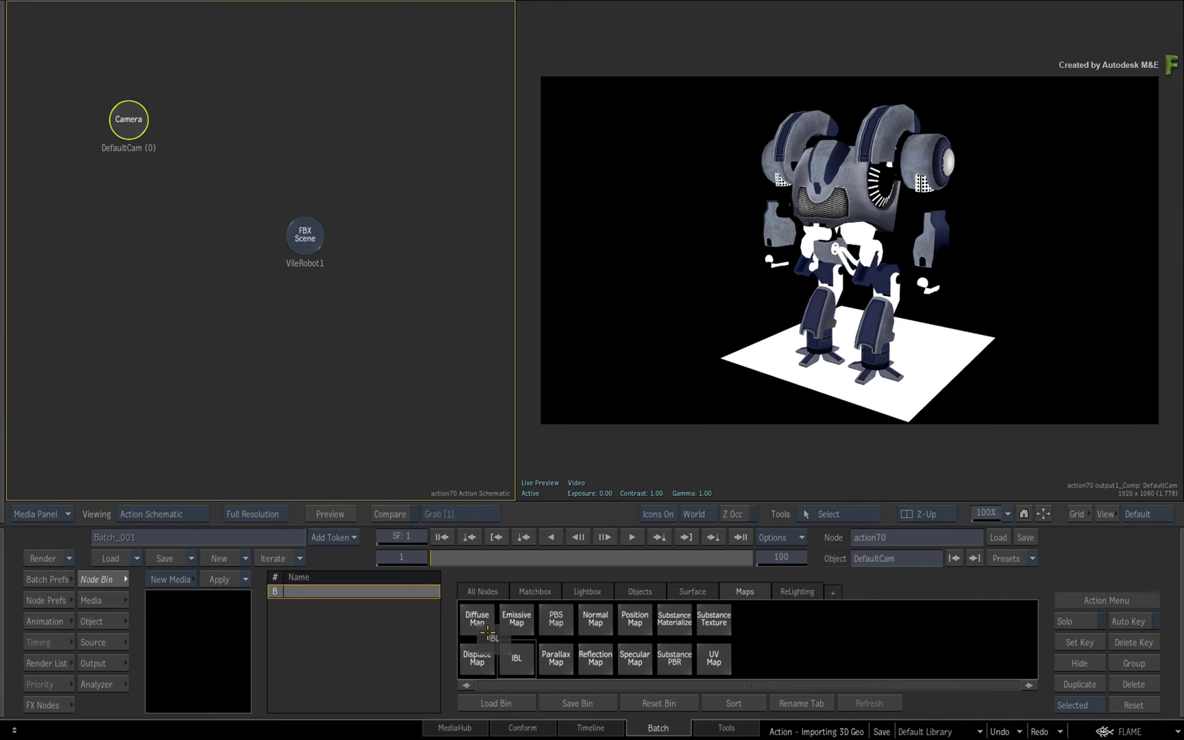
drag(488, 632, 131, 185)
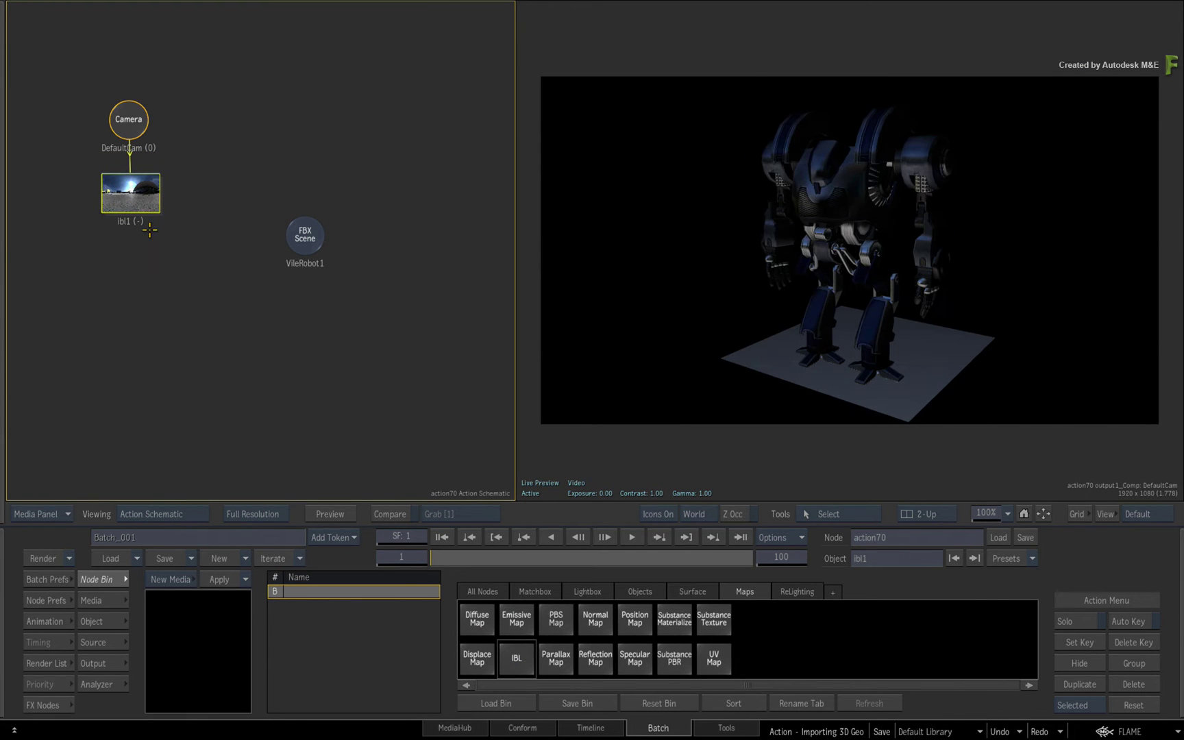
double_click(133, 196)
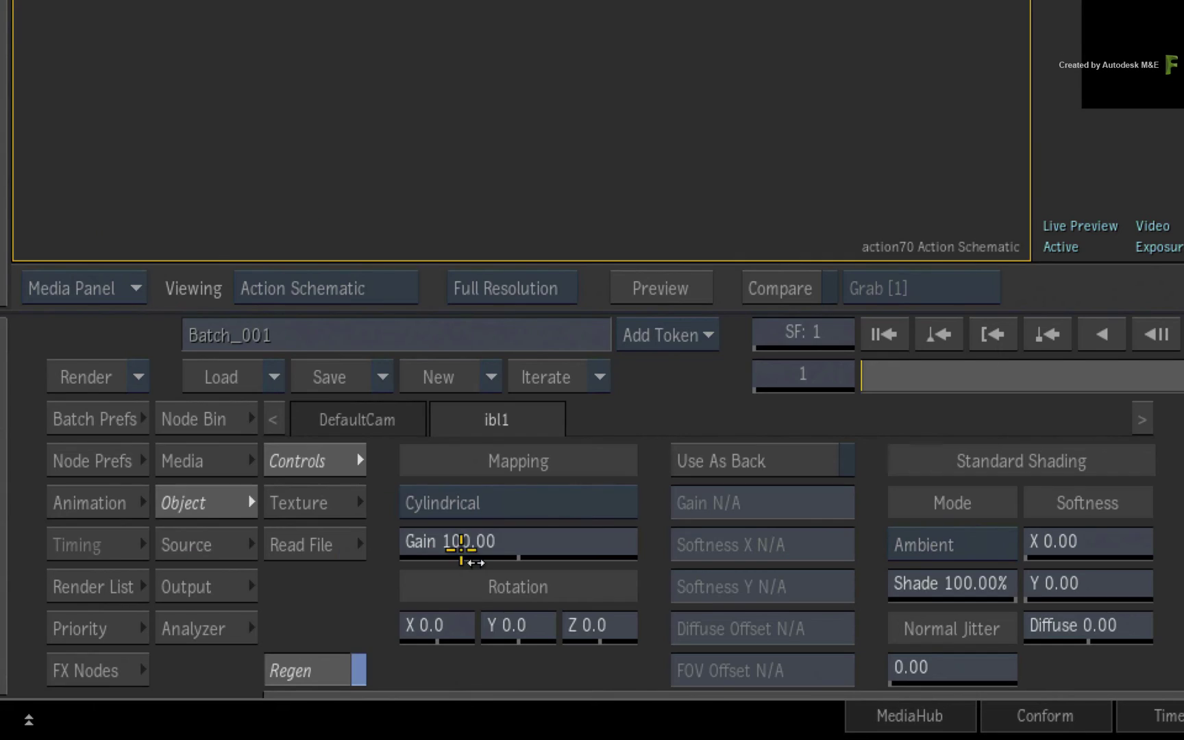
drag(269, 638, 290, 634)
drag(579, 525, 587, 526)
- Load Stuttgart.exr as the IBL's environment map through Read File
click(299, 545)
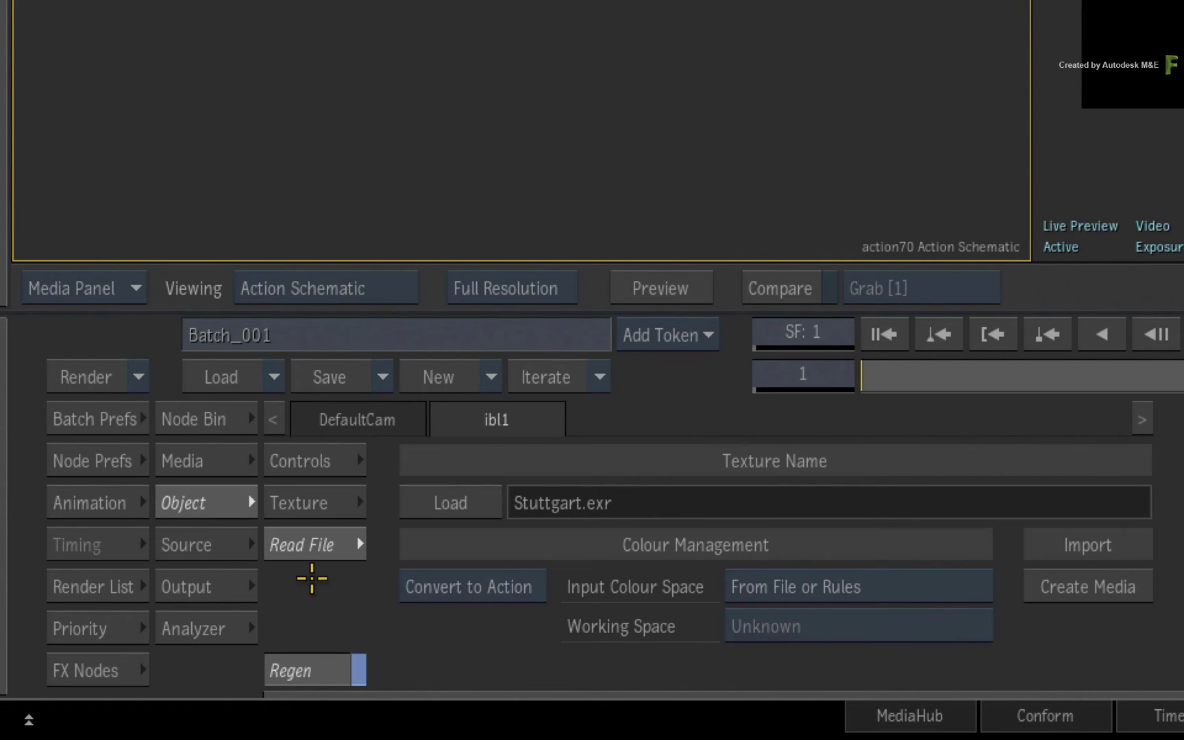
click(450, 502)
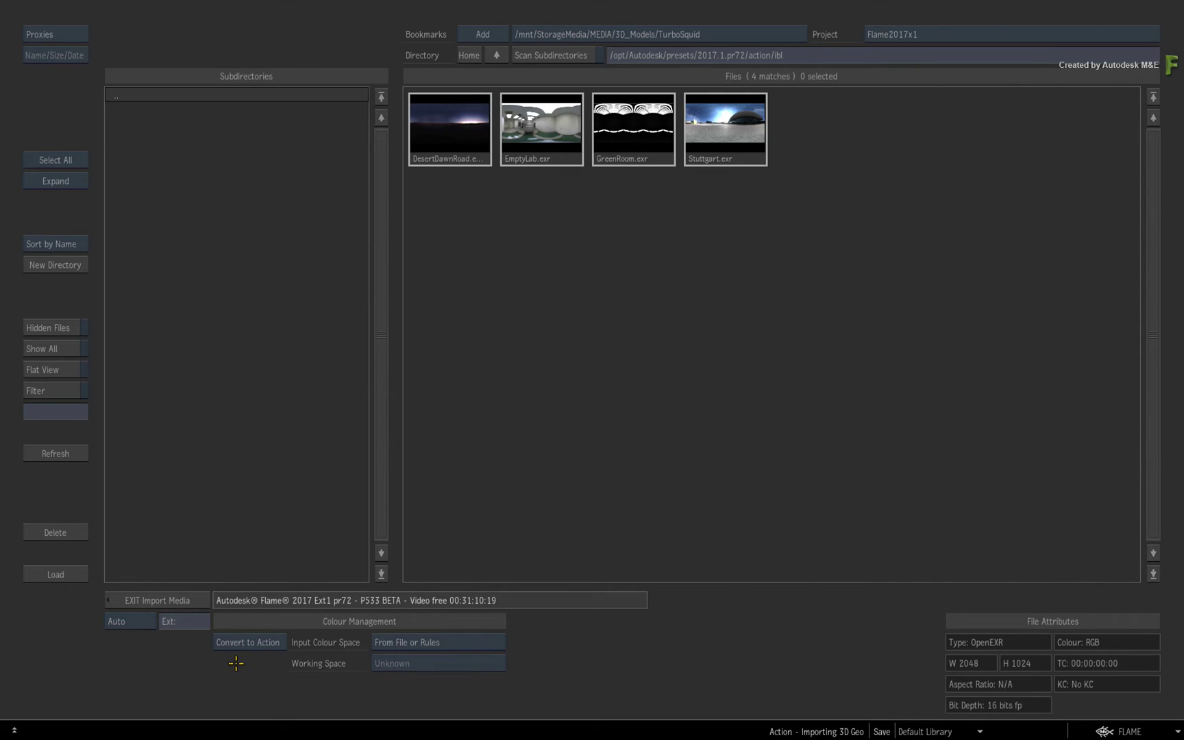
click(737, 150)
click(55, 573)
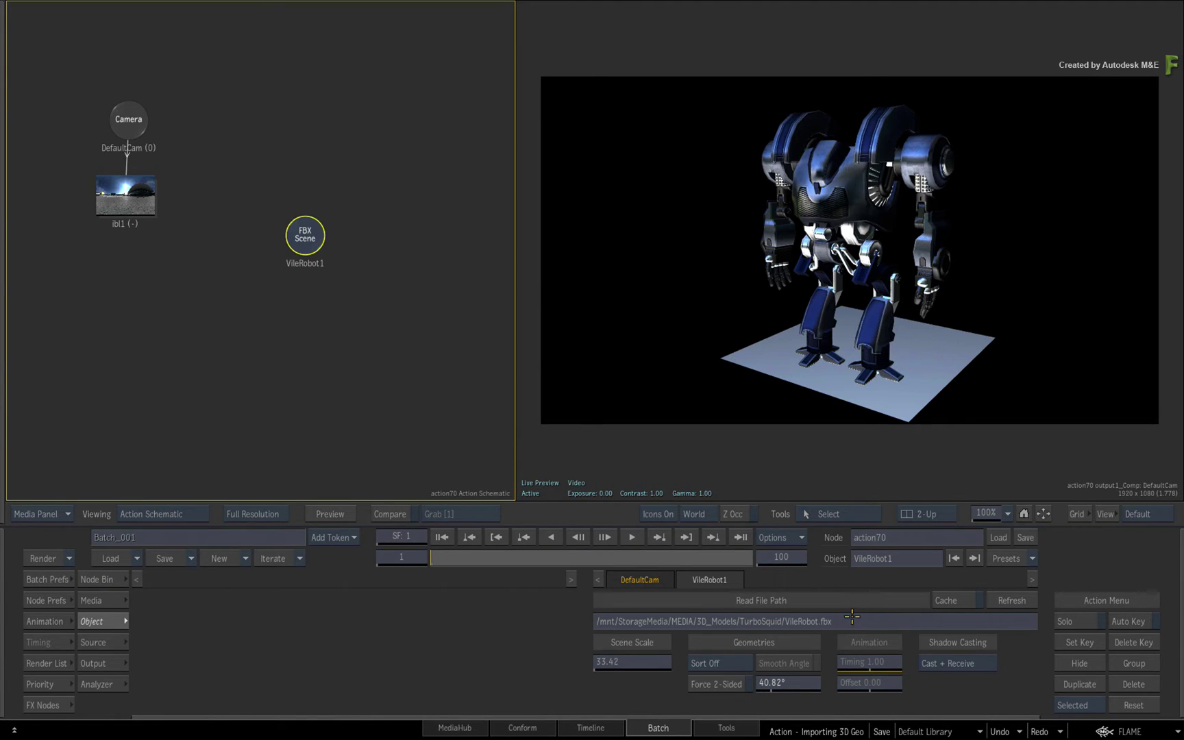
- Show VileRobot1's Read File Path settings and refresh it from VileRobot.fbx
click(852, 619)
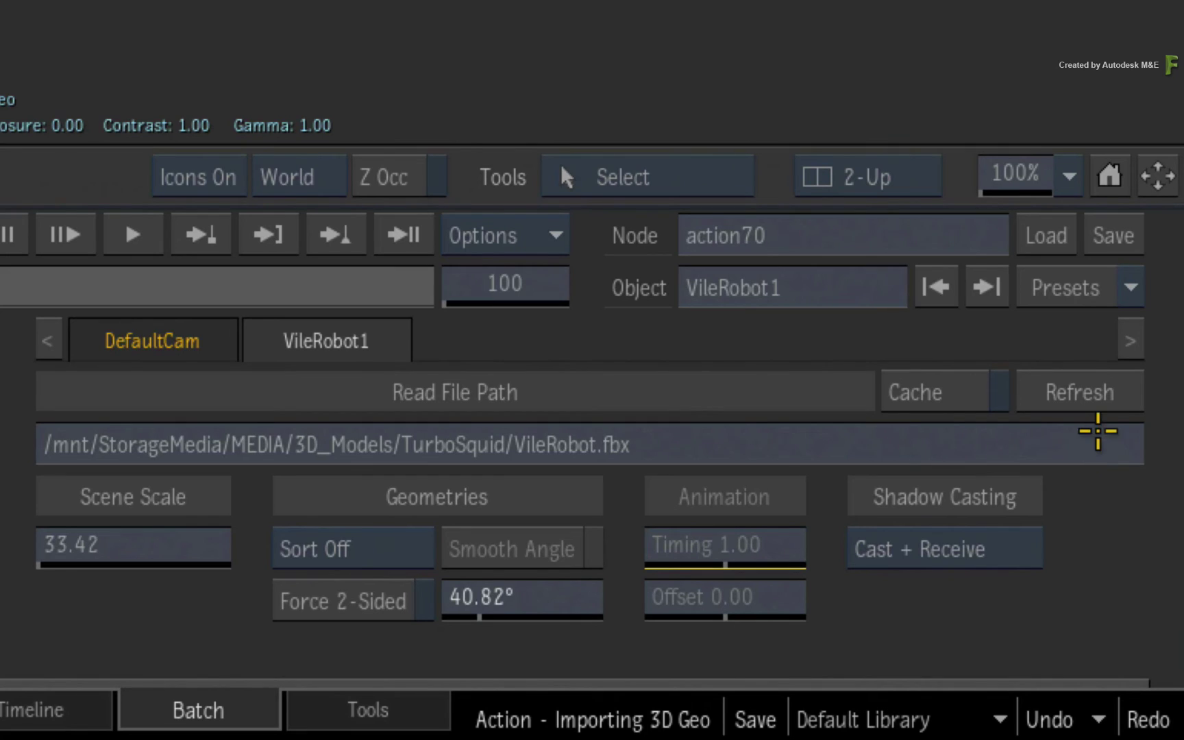
click(1096, 392)
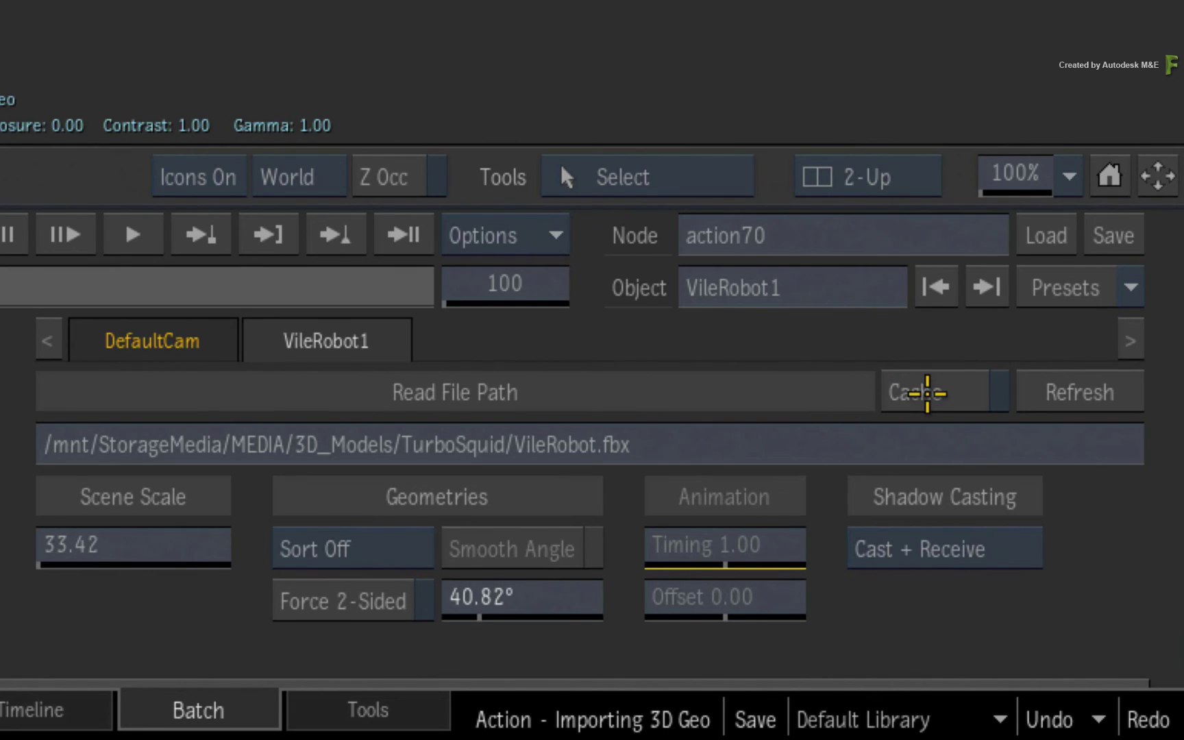
click(892, 396)
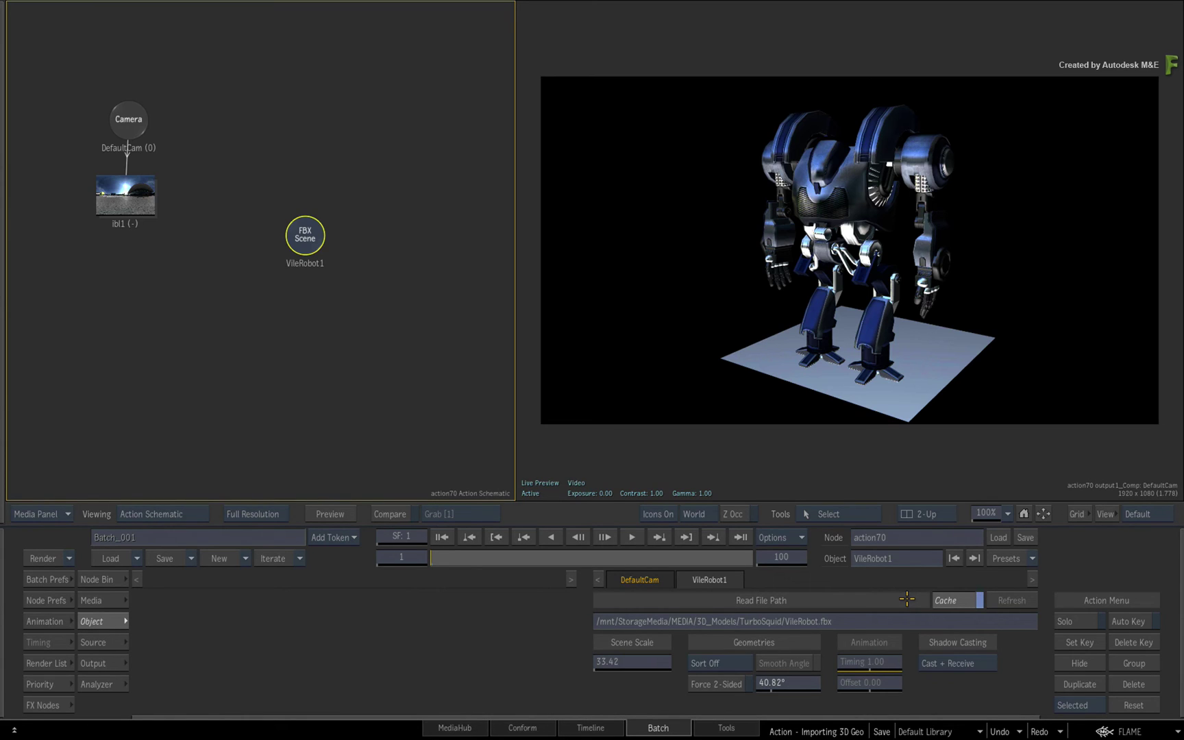
click(946, 600)
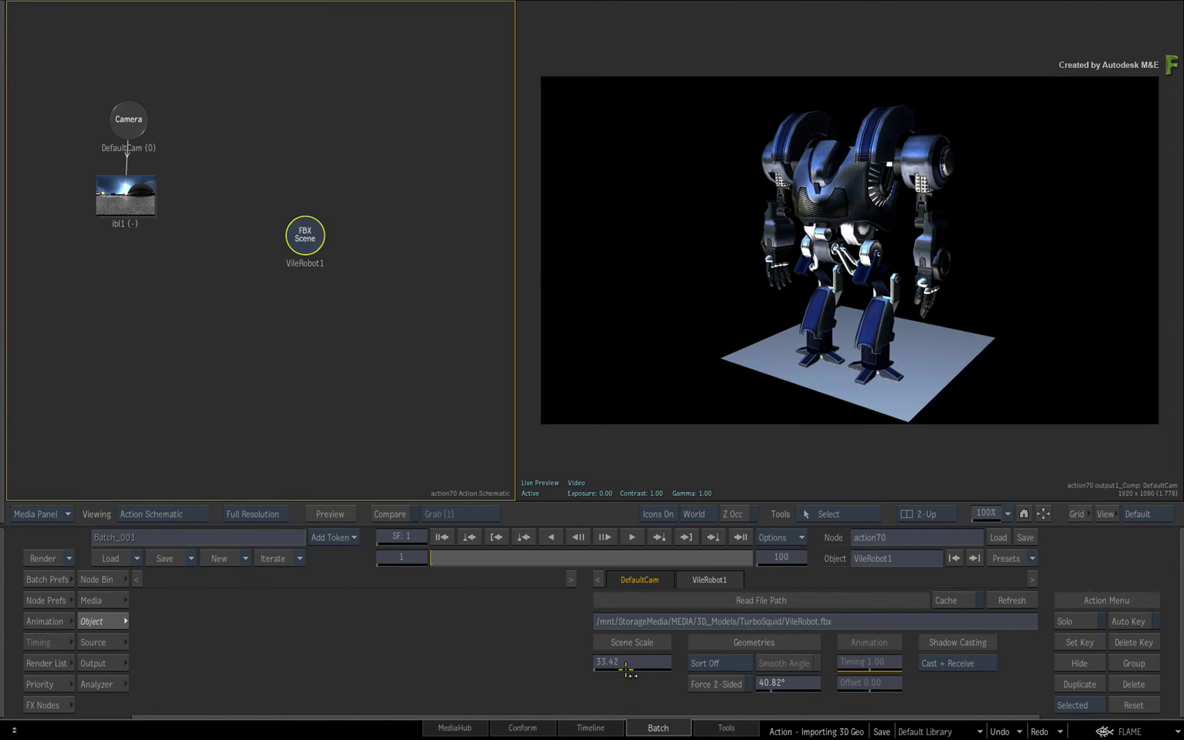
- Set VileRobot1's Scene Scale to 34.42 and its geometry sorting to Sort Transp
drag(628, 671, 628, 663)
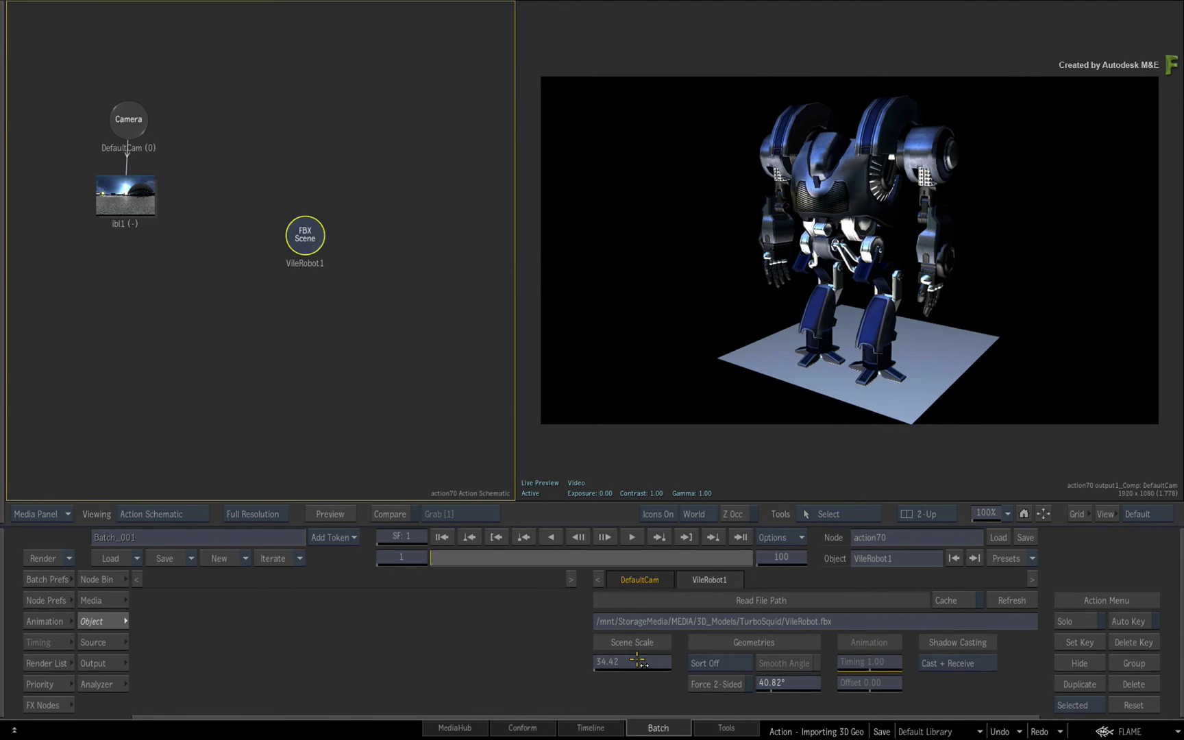
drag(628, 663, 637, 662)
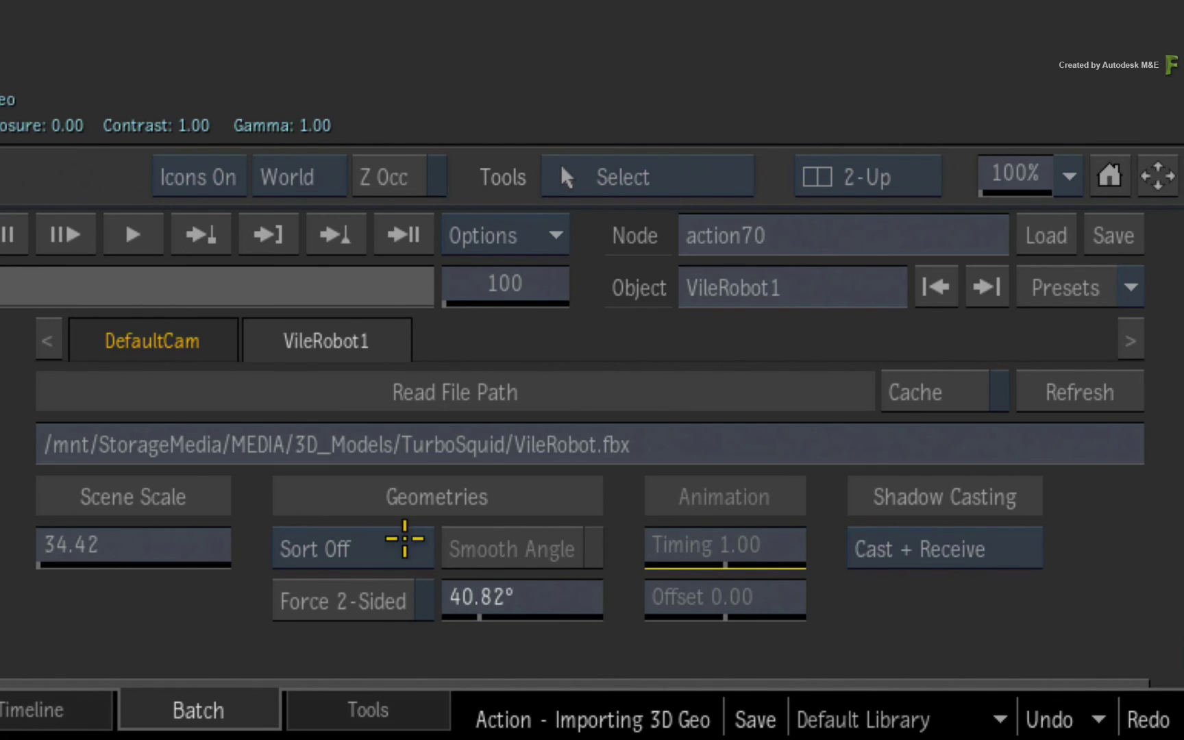
click(404, 544)
click(374, 495)
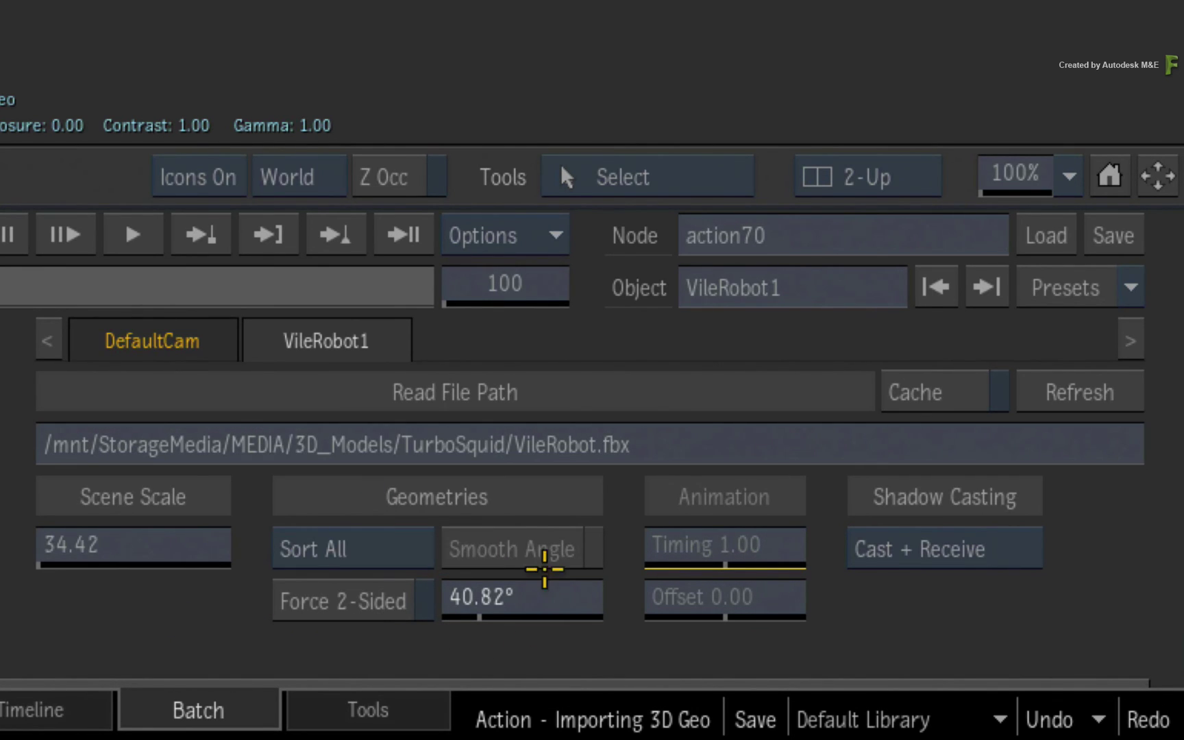
click(320, 545)
click(333, 500)
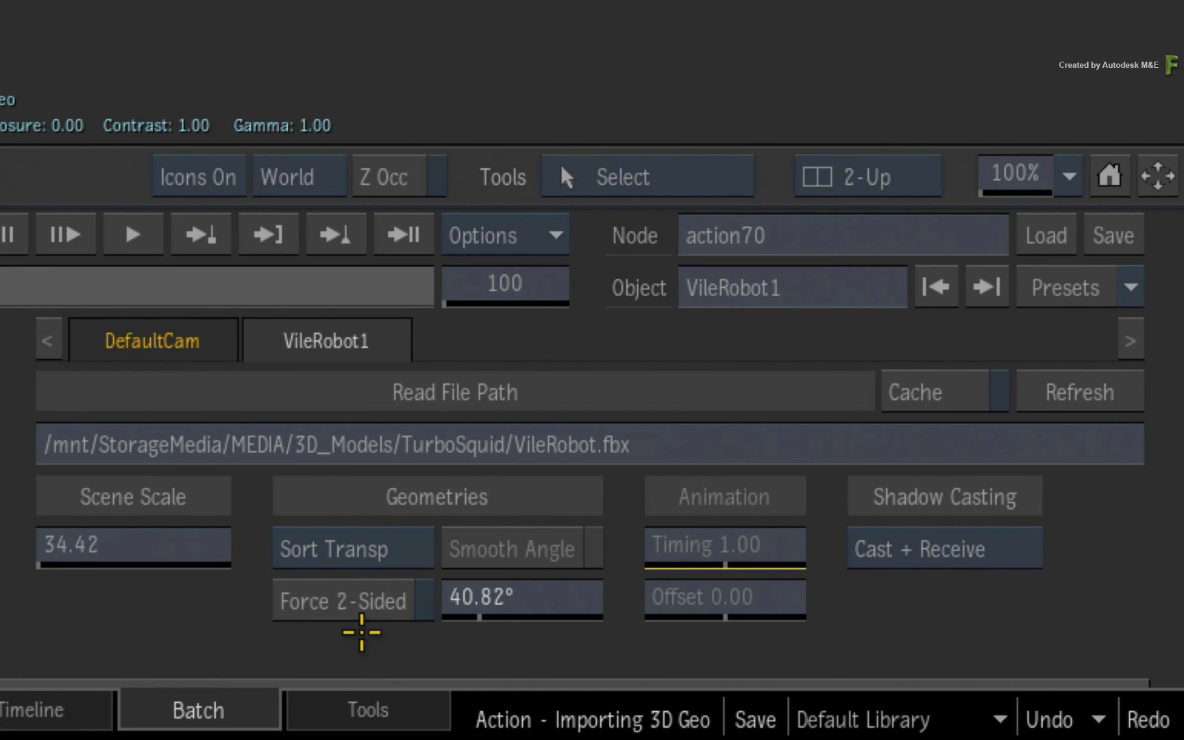